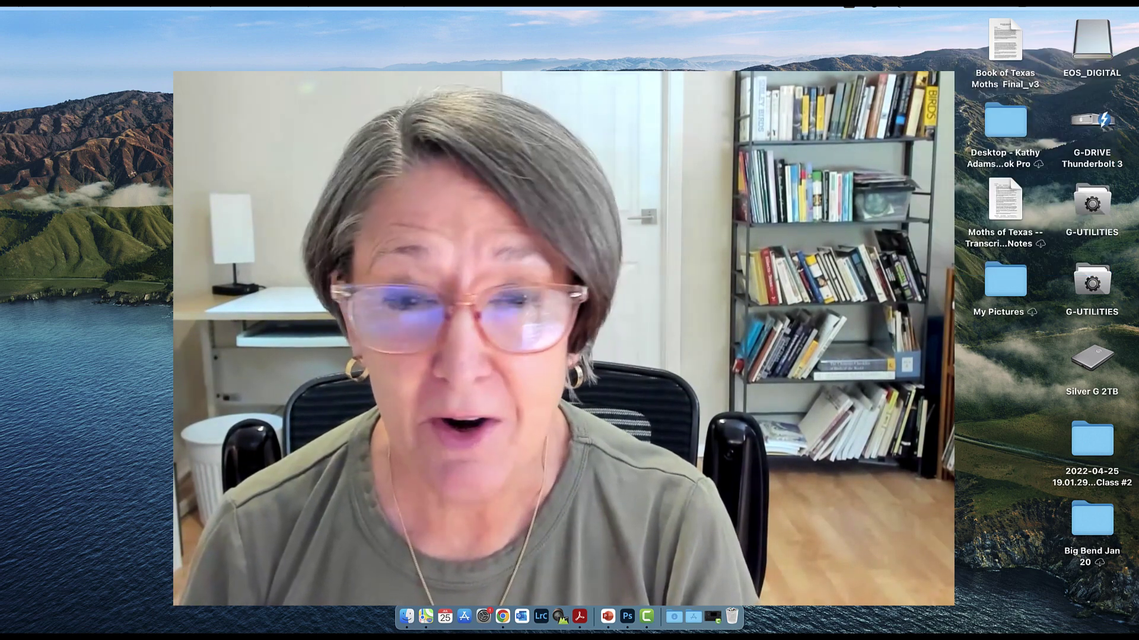
# Step: Open the DCIM/101EOSR6 folder on the EOS_DIGITAL card and sort its files by date modified, newest first
pyautogui.click(1090, 53)
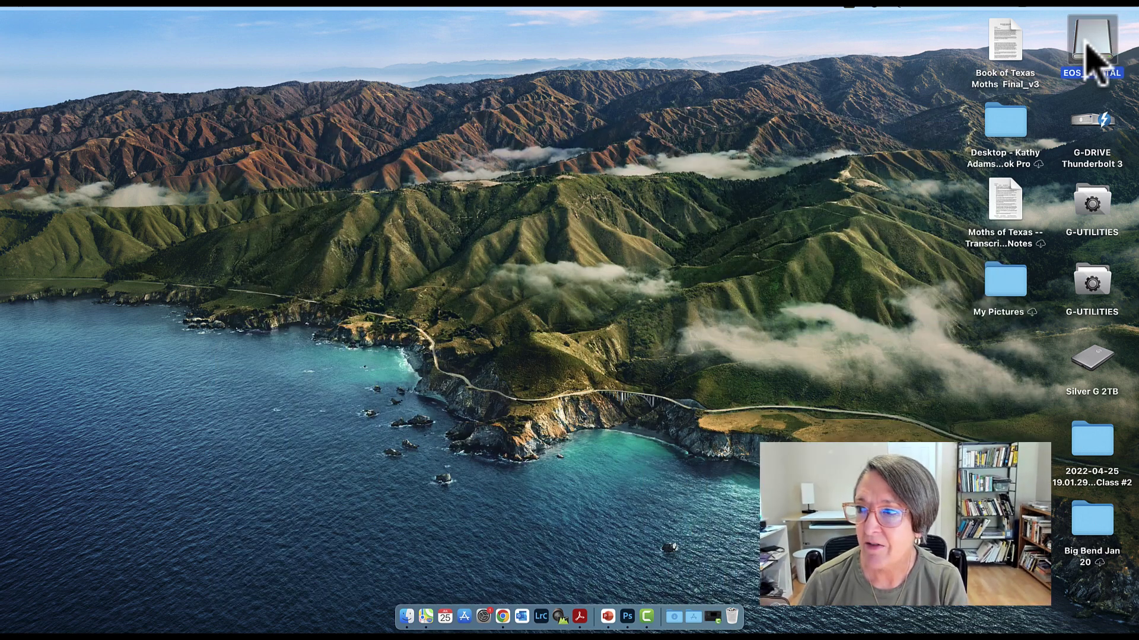
pyautogui.doubleClick(1090, 54)
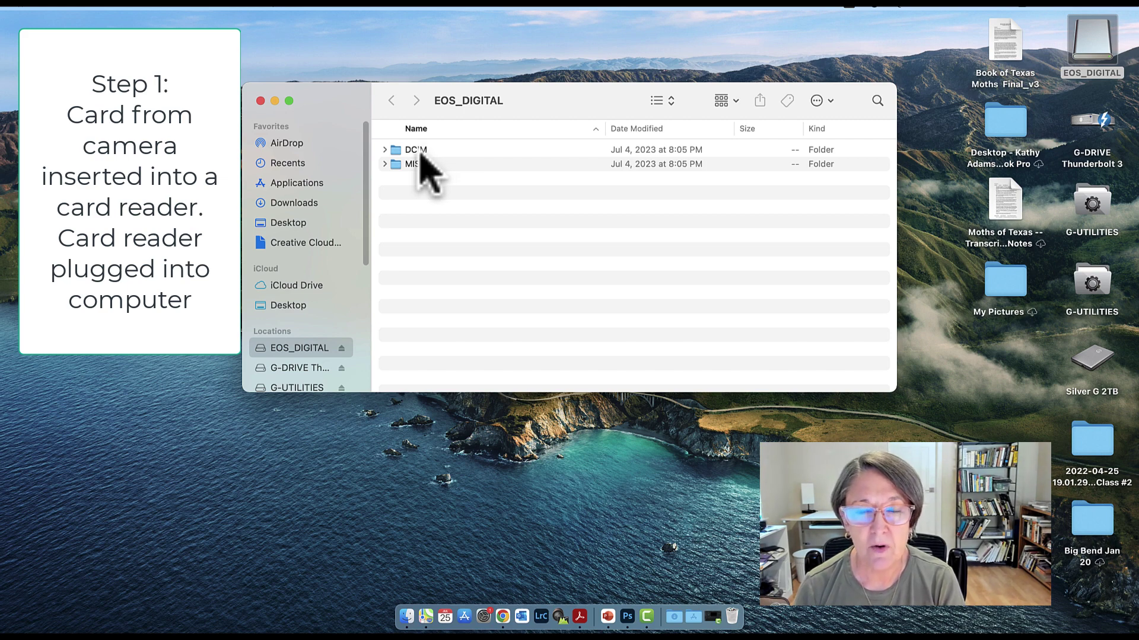
pyautogui.doubleClick(418, 150)
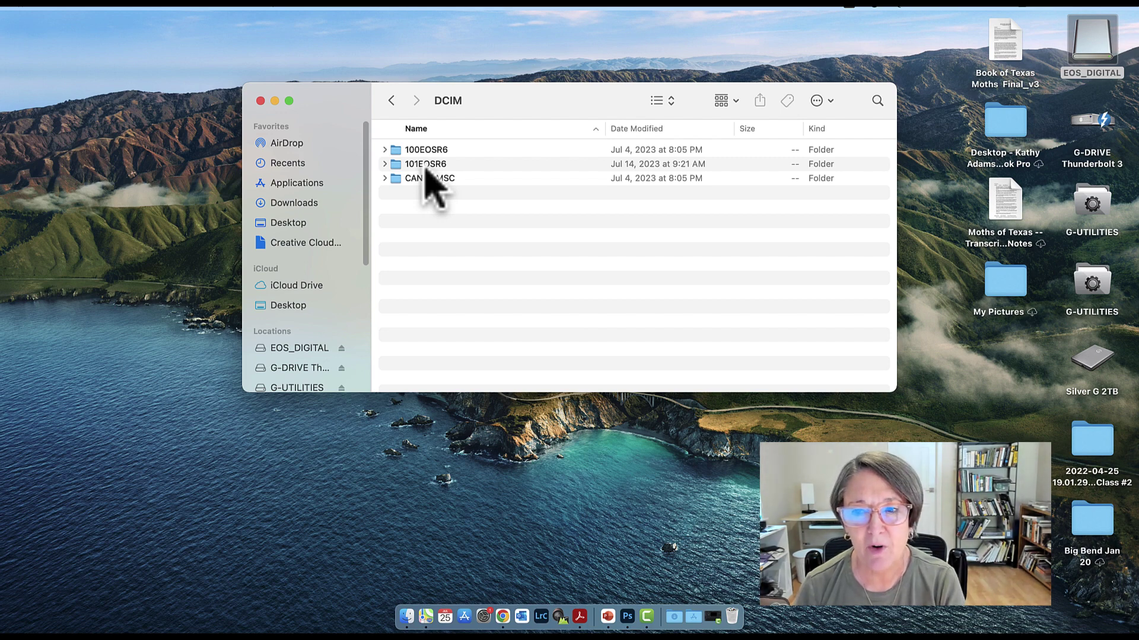
pyautogui.doubleClick(425, 167)
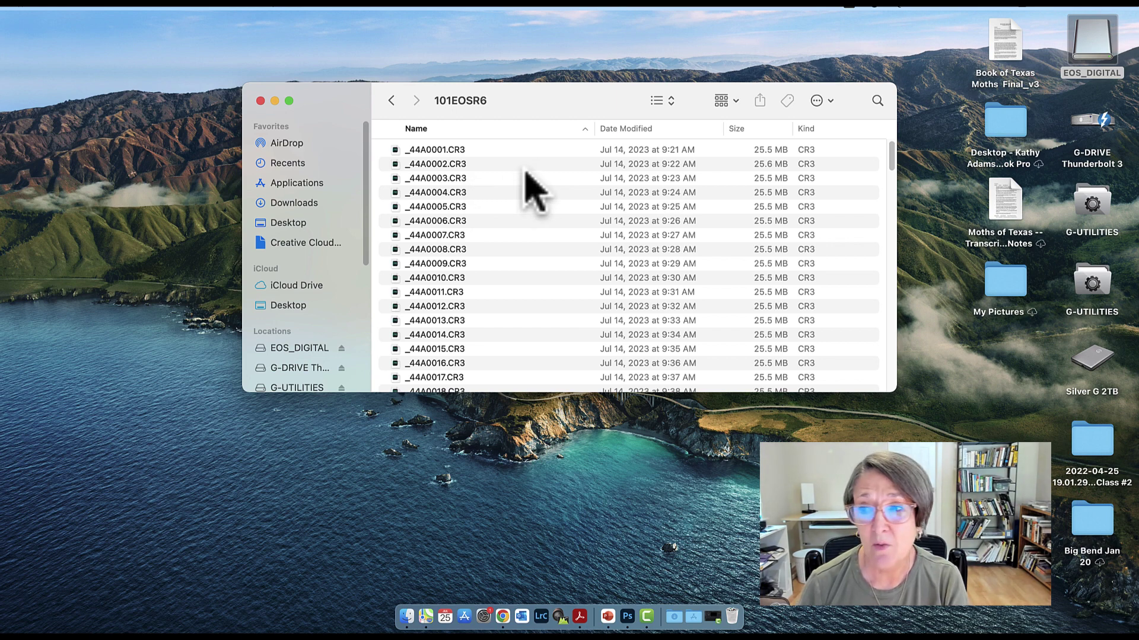
pyautogui.click(620, 130)
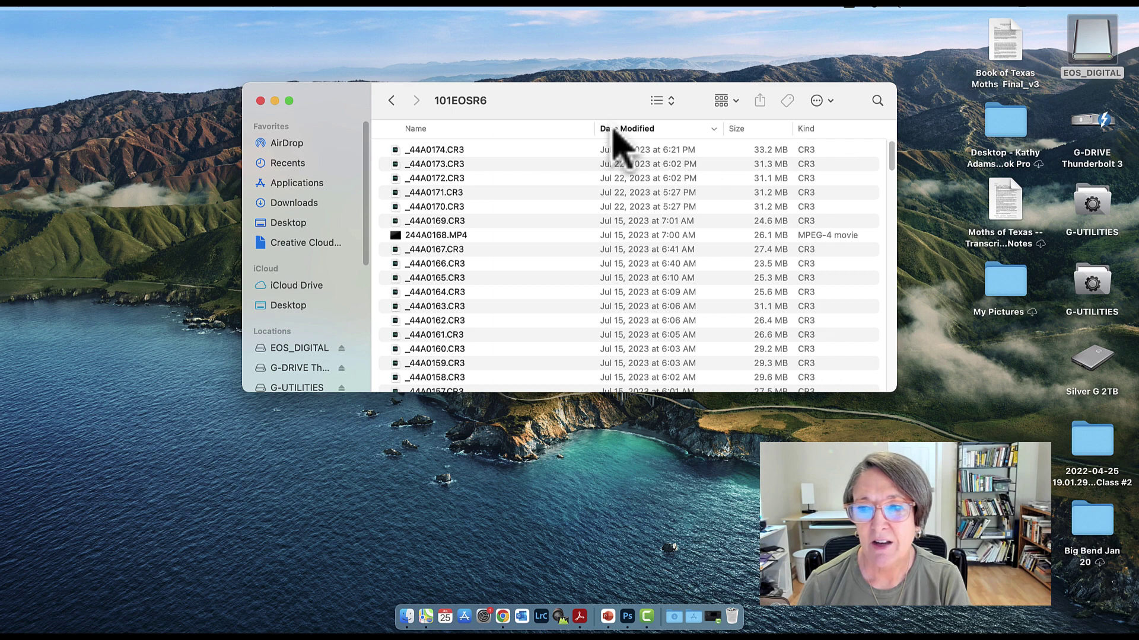
# Step: Move the card's folder window out of the way and select the five newest photos, _44A0174.CR3 through _44A0170.CR3
pyautogui.moveTo(577, 105); pyautogui.dragTo(354, 42)
pyautogui.click(225, 89)
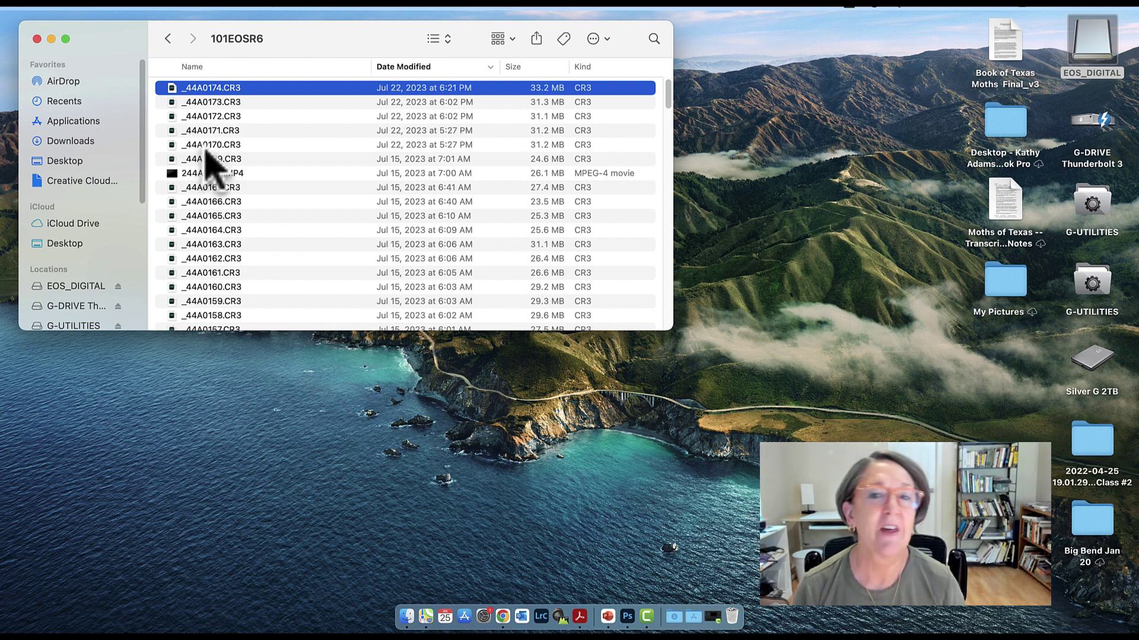
pyautogui.keyDown('shift'); pyautogui.click(206, 149); pyautogui.keyUp('shift')
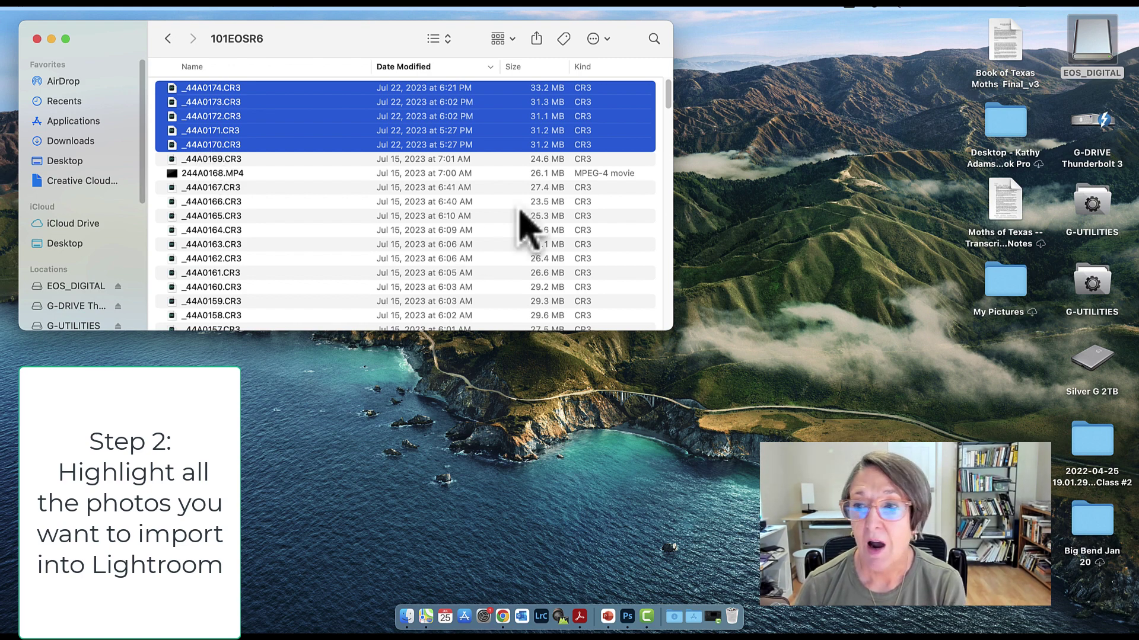
# Step: Open the My Pictures folder on the Silver G 2TB drive
pyautogui.click(1095, 363)
pyautogui.doubleClick(1094, 363)
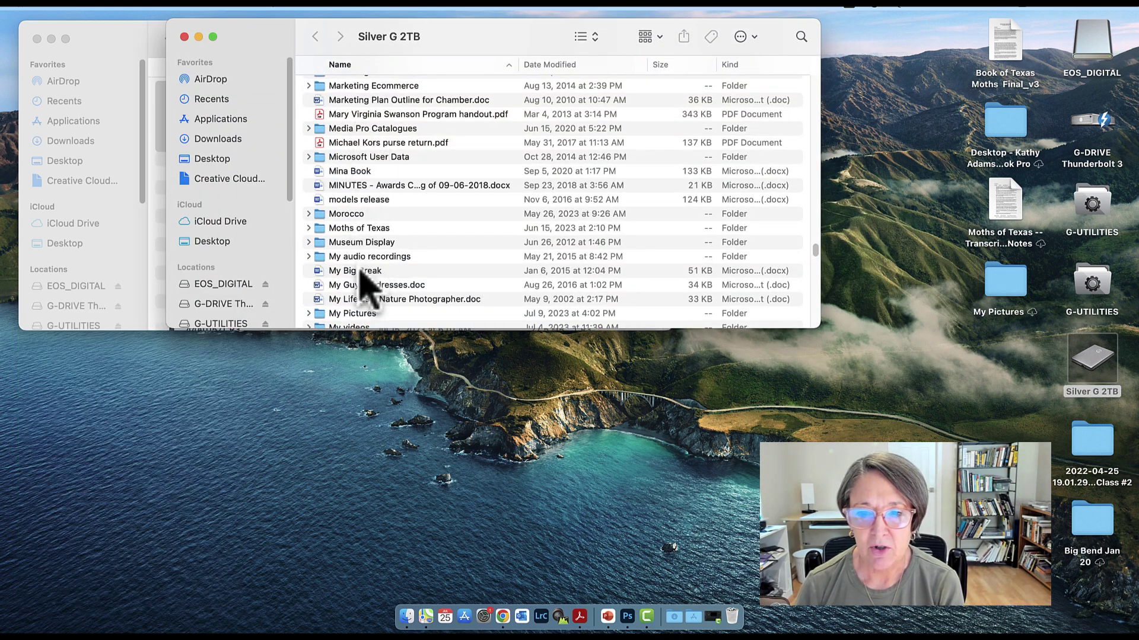
pyautogui.click(368, 313)
pyautogui.doubleClick(368, 313)
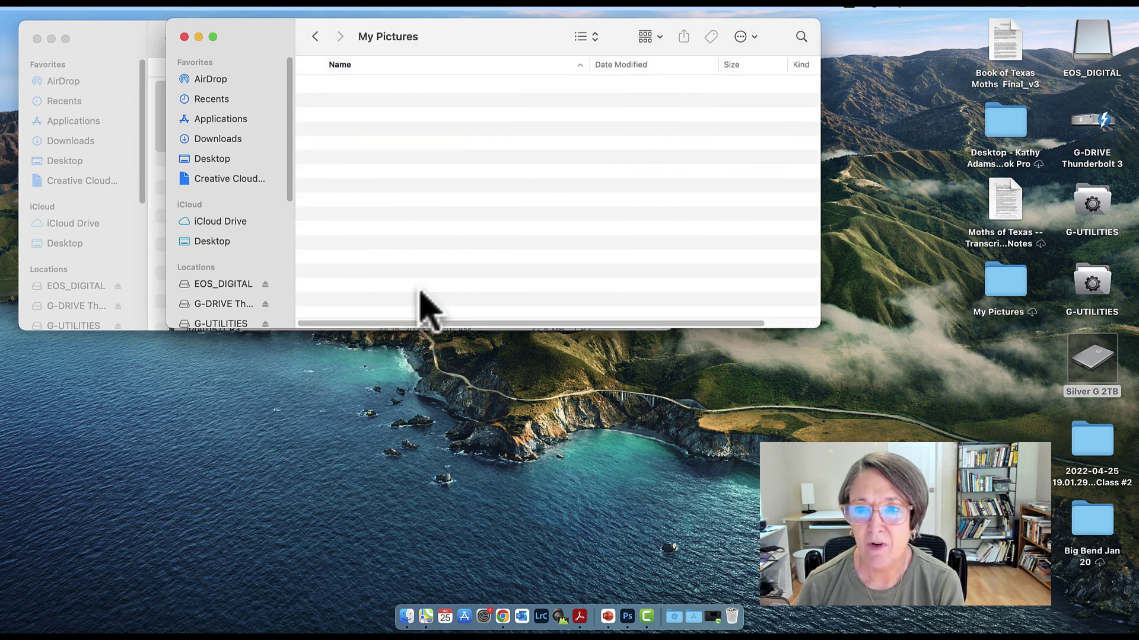
# Step: Create a new folder in My Pictures named "Dragonfly photos 071423"
pyautogui.click(741, 40)
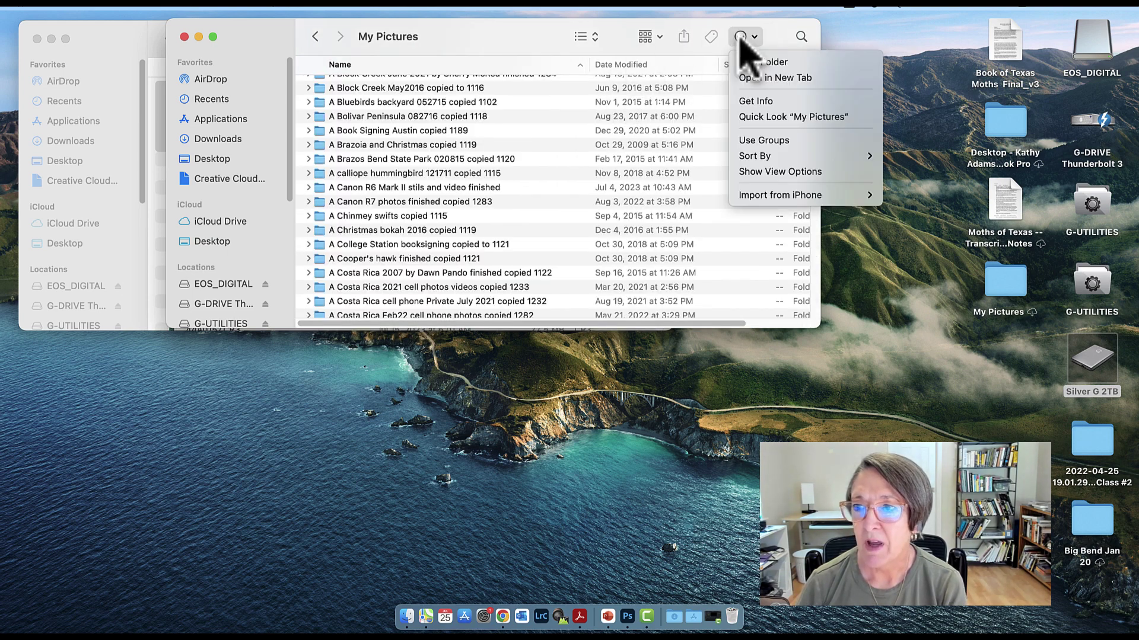
pyautogui.click(740, 41)
pyautogui.click(741, 41)
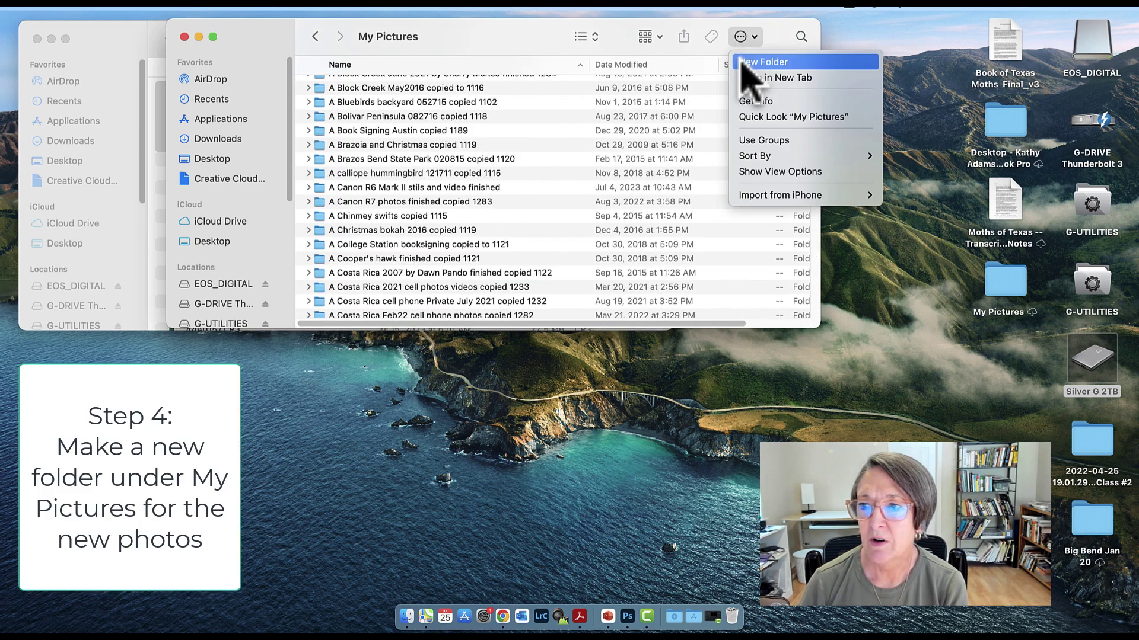
pyautogui.click(748, 61)
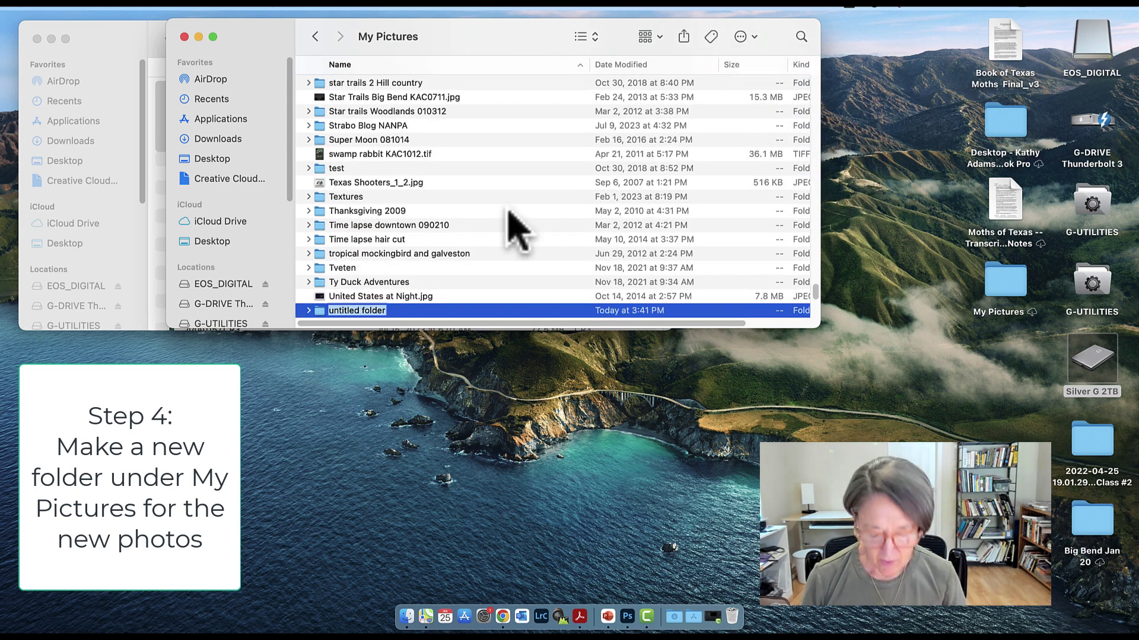
pyautogui.write('D')
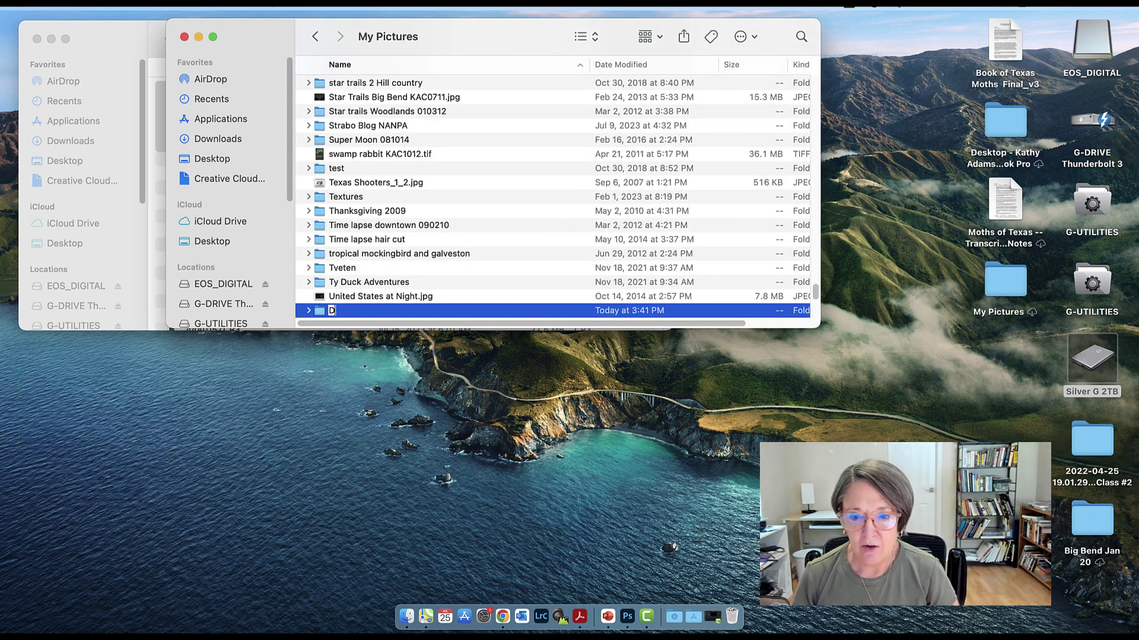
pyautogui.write('ragonfly')
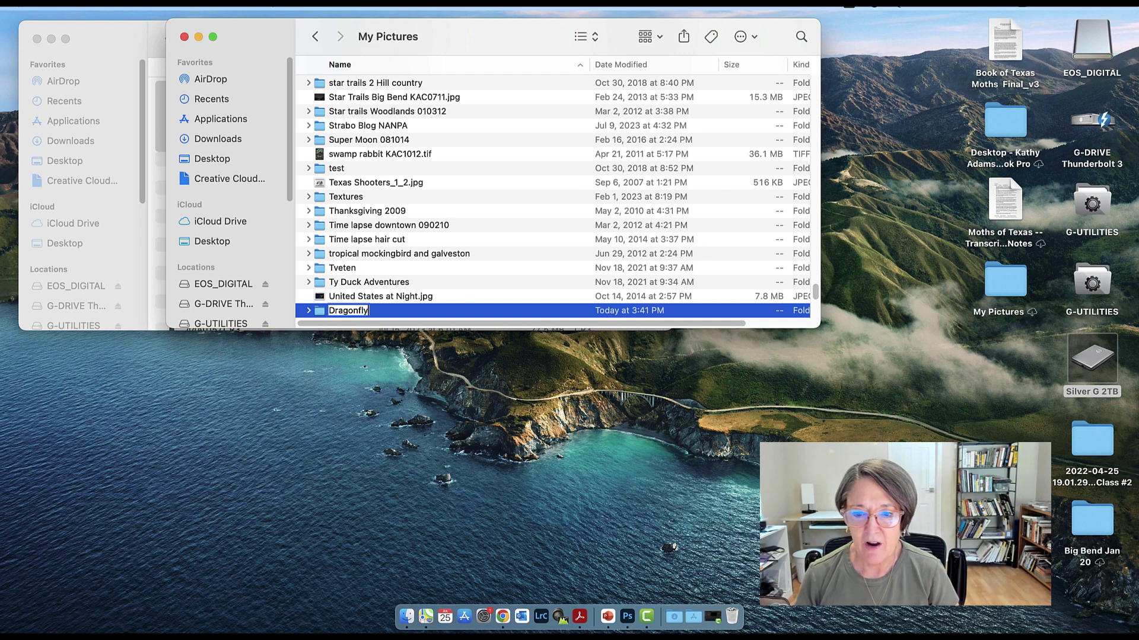
pyautogui.write(' photos')
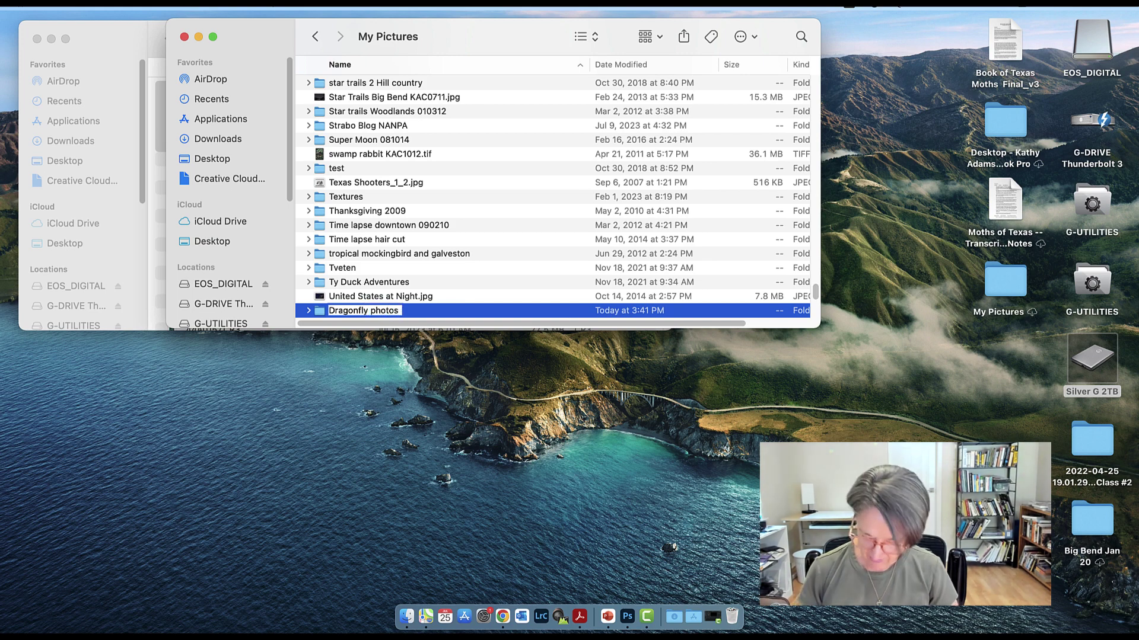
pyautogui.write(' 07')
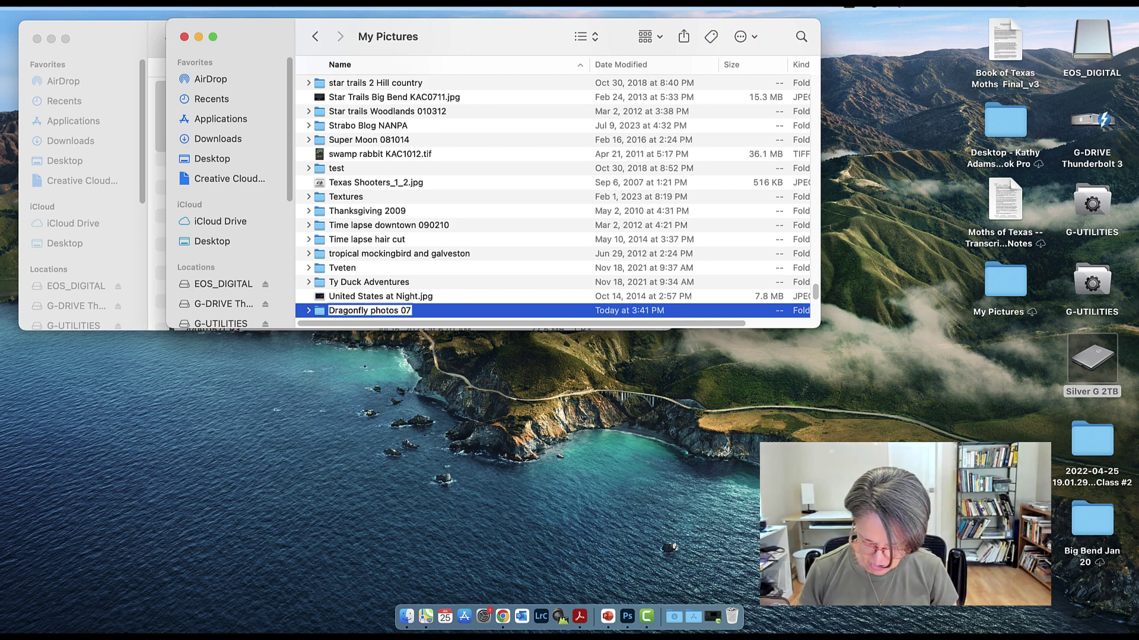
pyautogui.write('1423')
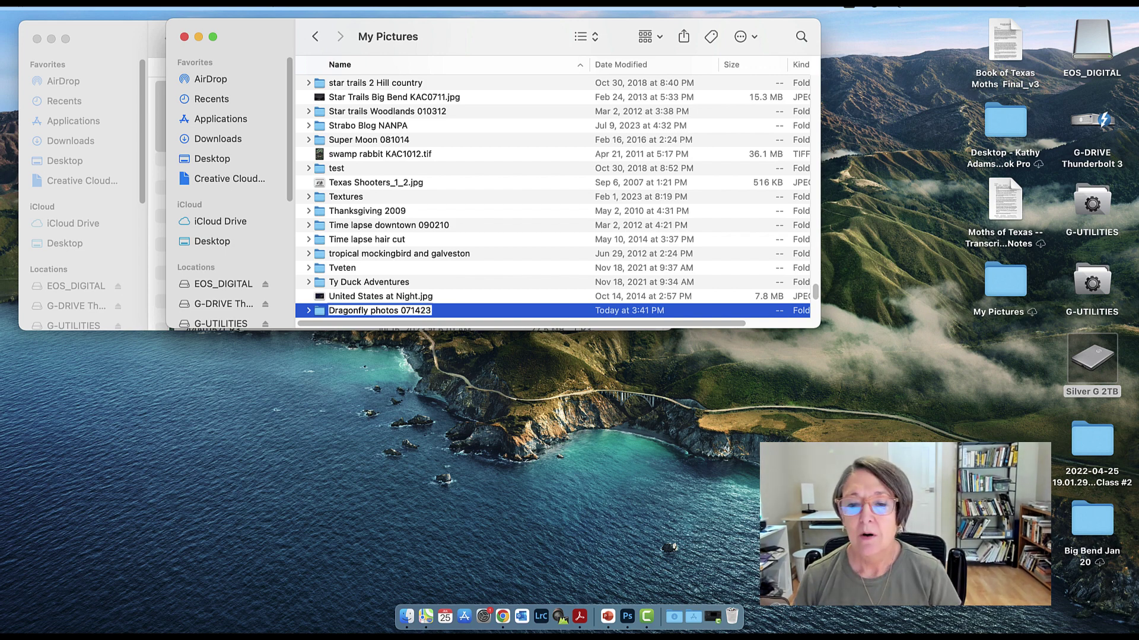
pyautogui.press('Return')
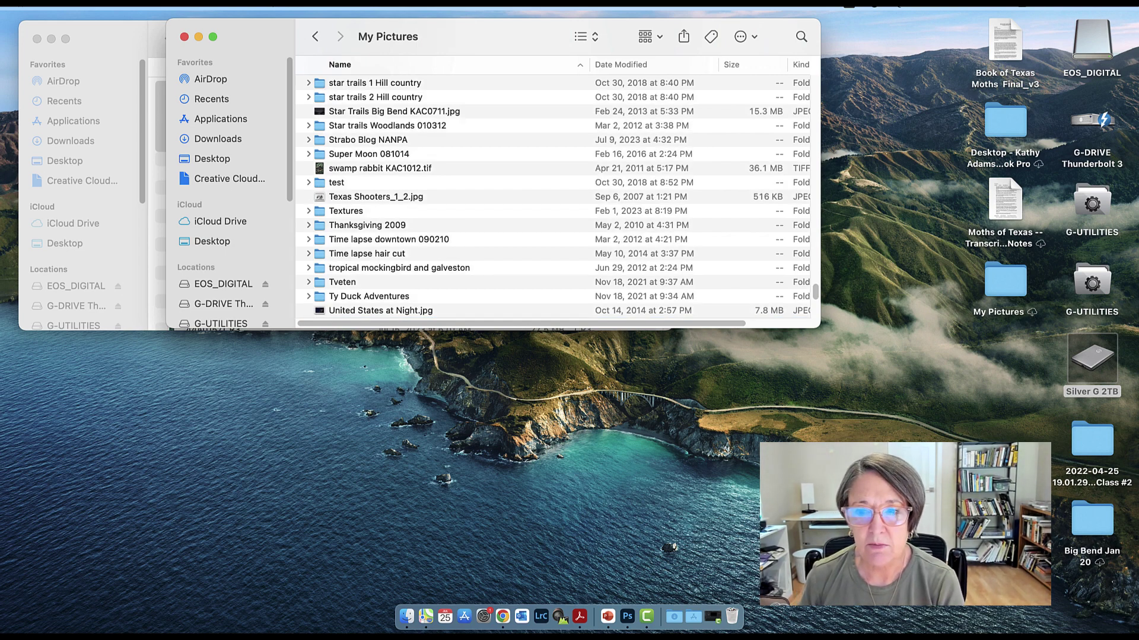
# Step: Open the Dragonfly photos 071423 folder and place its window beside the card's 101EOSR6 window
pyautogui.scroll(20, 534, 183)
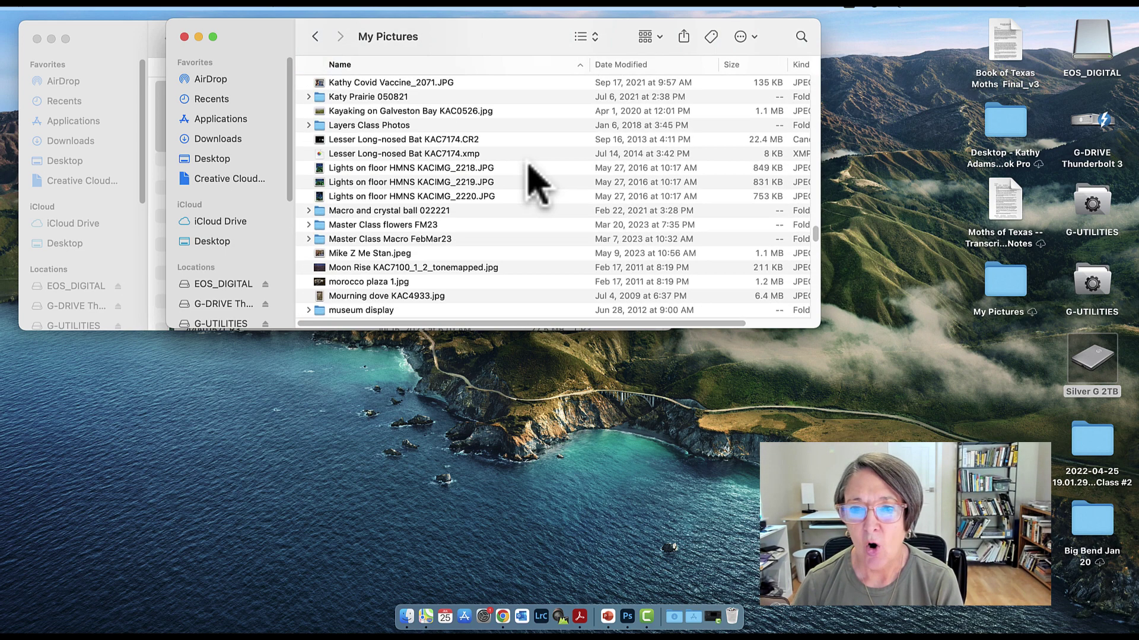
pyautogui.scroll(10, 534, 184)
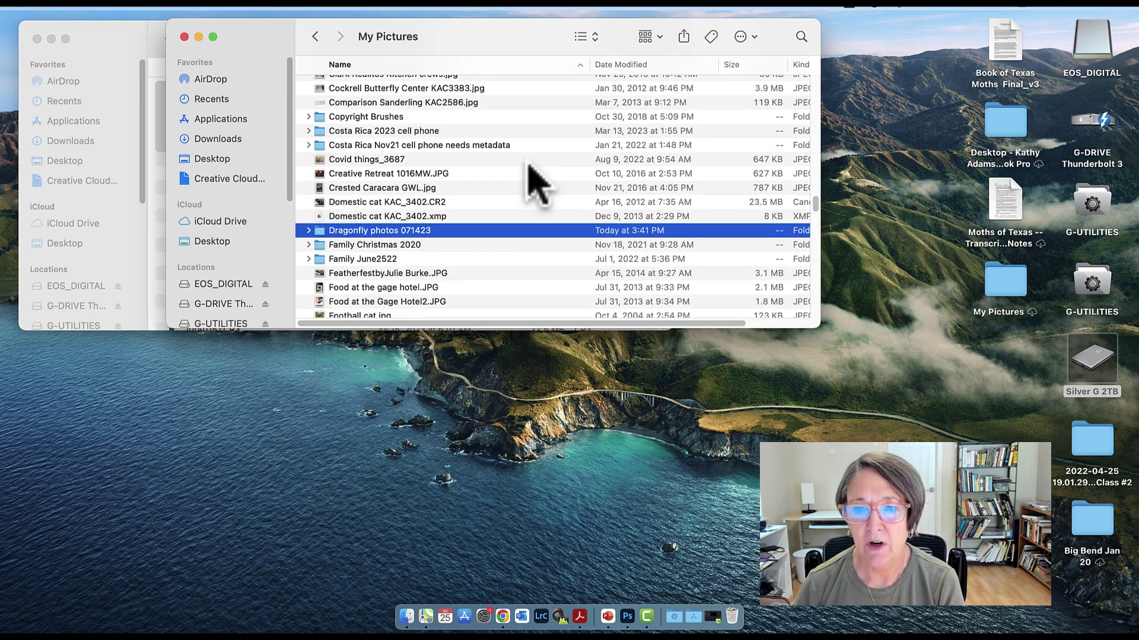
pyautogui.doubleClick(396, 233)
pyautogui.moveTo(524, 43); pyautogui.dragTo(860, 36)
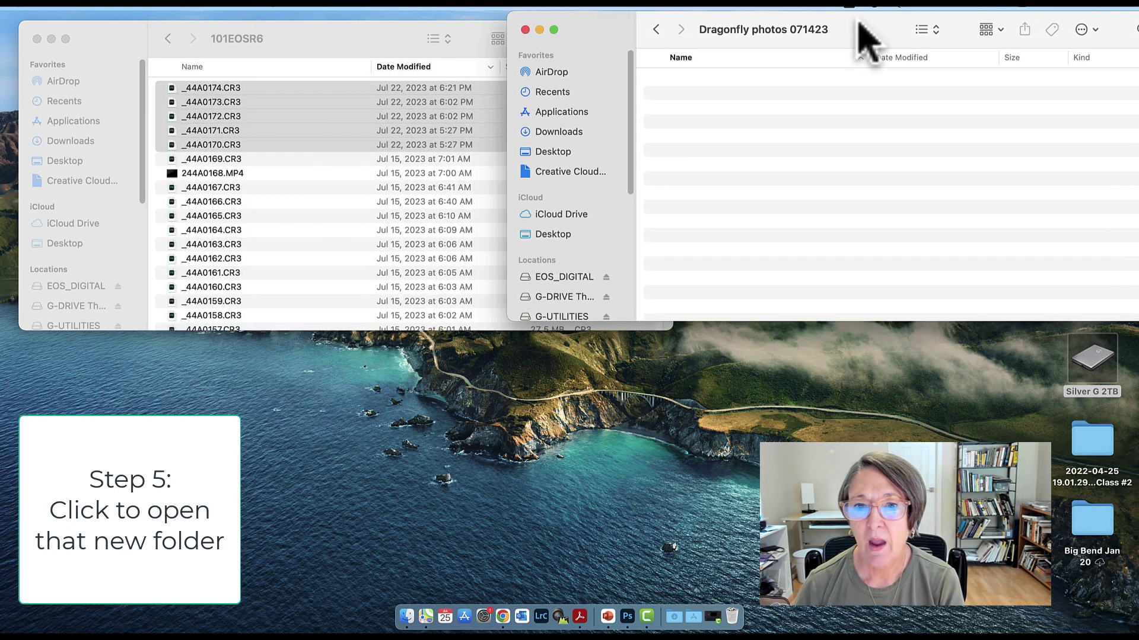
# Step: Copy the five selected CR3 photos from the card into Dragonfly photos 071423, and close both folder windows
pyautogui.click(321, 38)
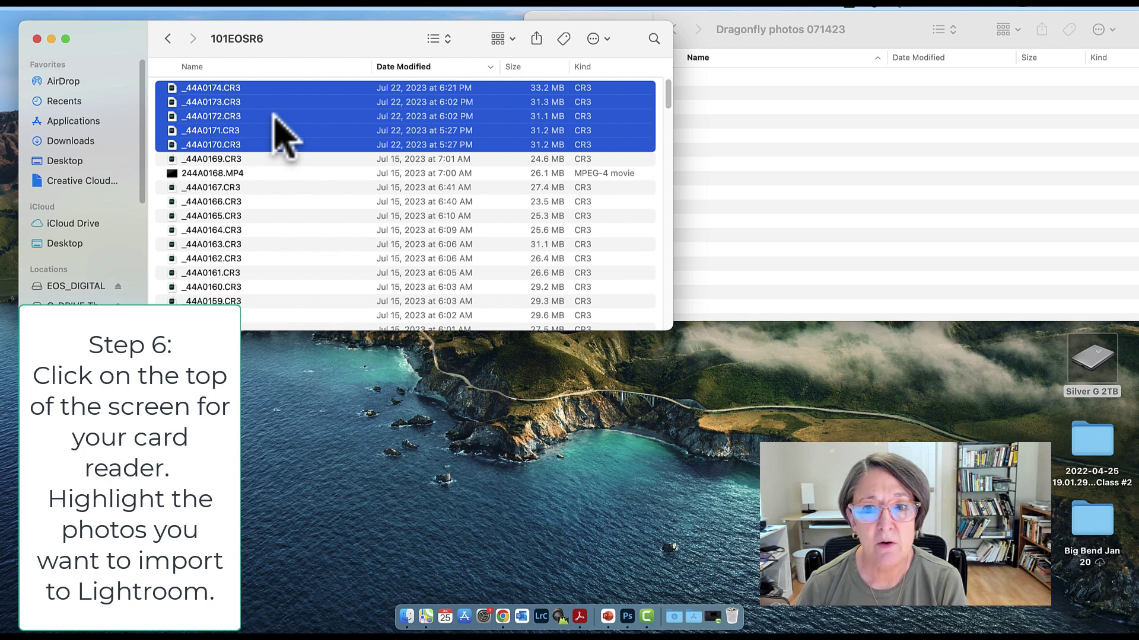
pyautogui.moveTo(284, 133); pyautogui.dragTo(851, 162)
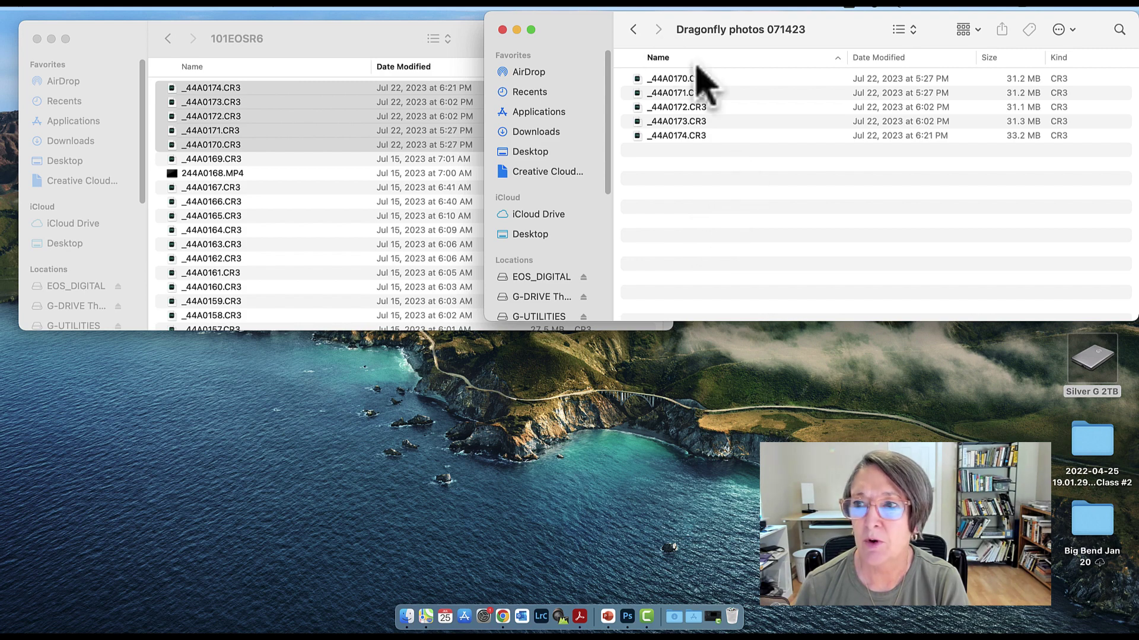
pyautogui.click(502, 29)
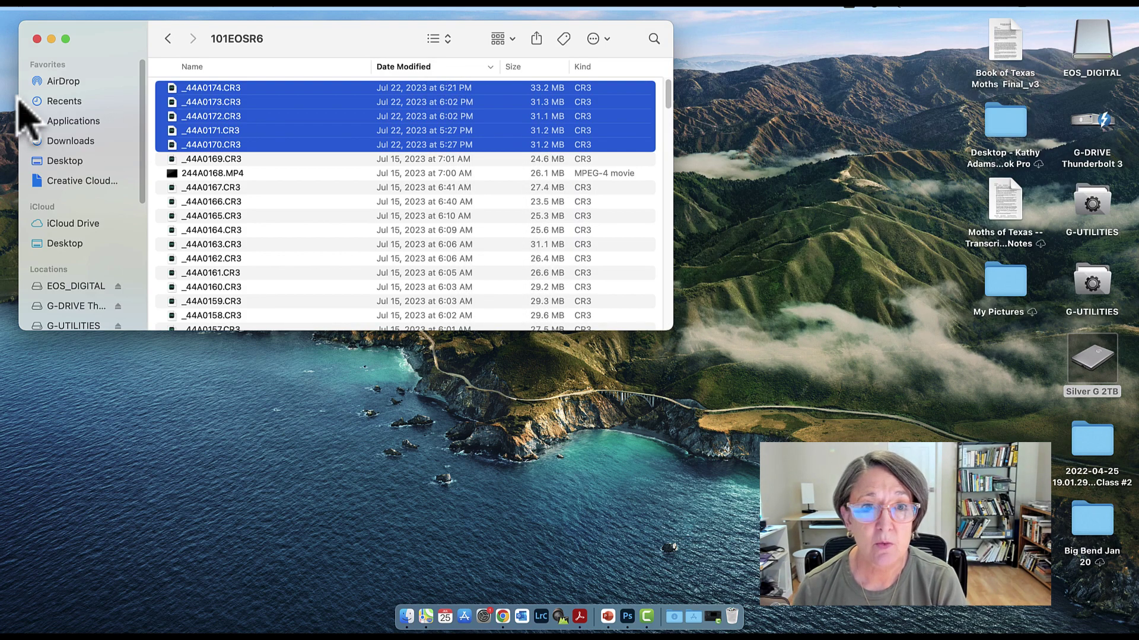
pyautogui.click(37, 38)
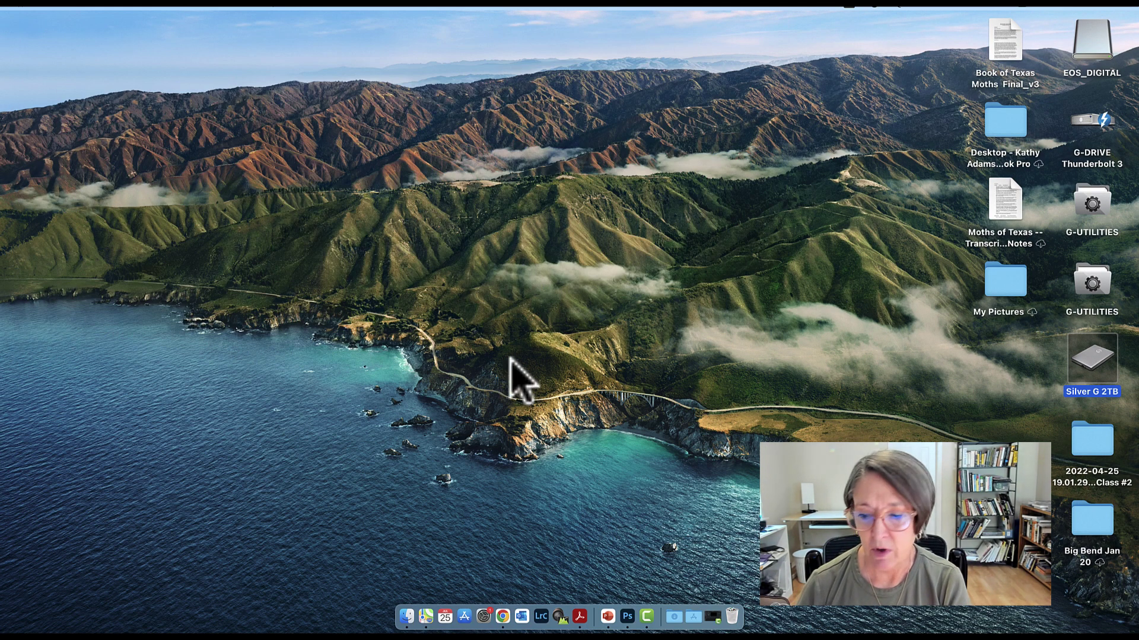
# Step: Switch to Lightroom Classic and start an import with Silver G 2TB/My Pictures/Dragonfly photos 071423 as the source
pyautogui.click(537, 596)
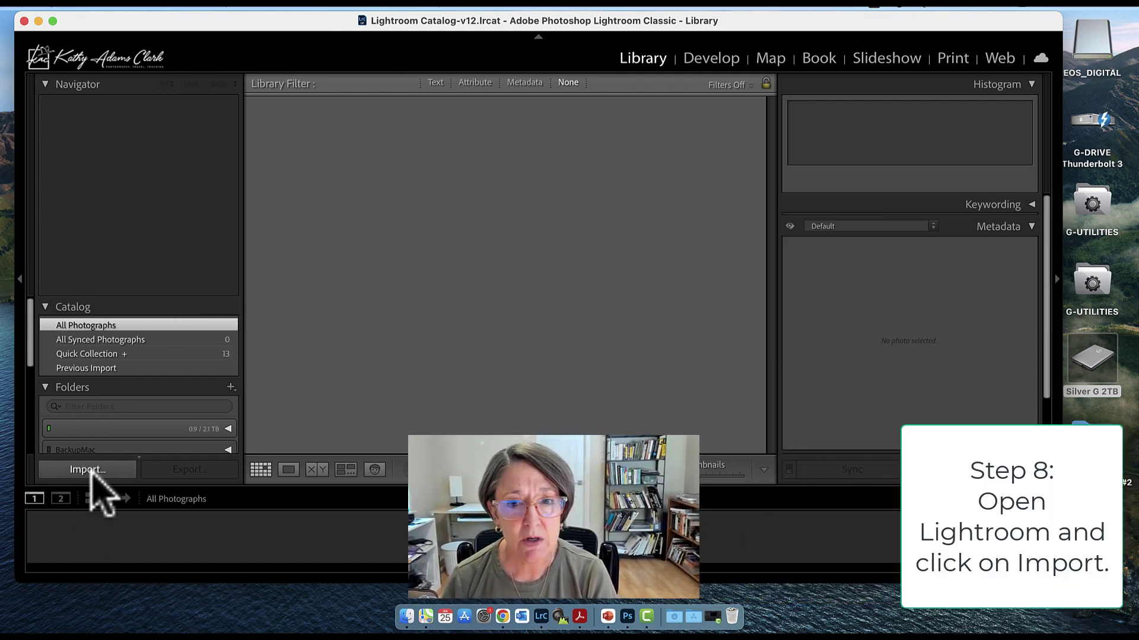
pyautogui.click(89, 470)
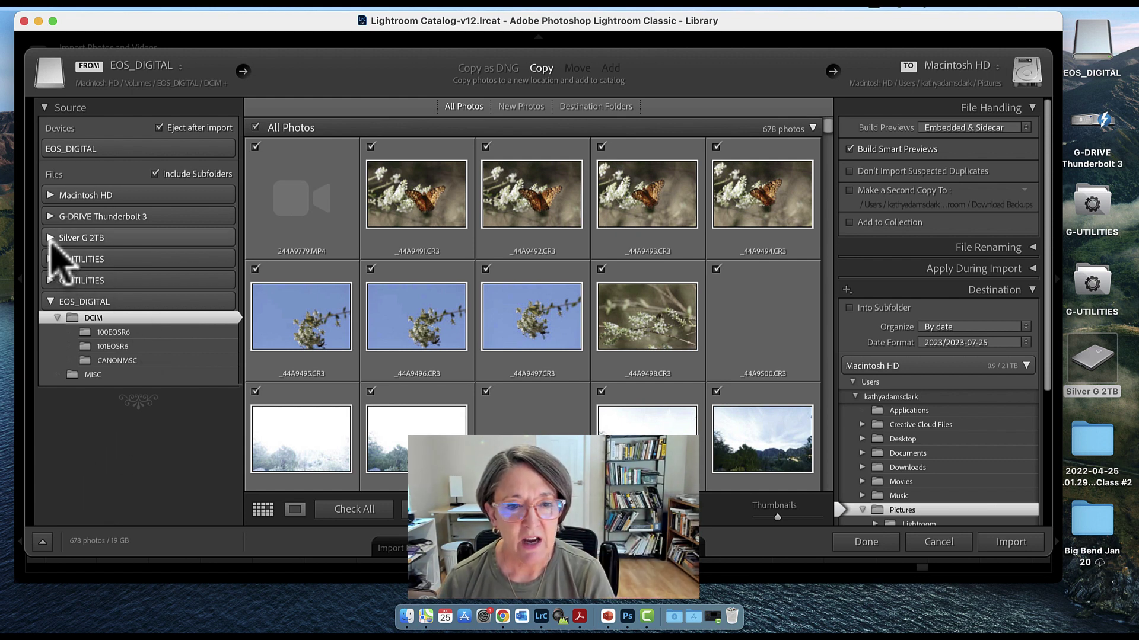
pyautogui.click(50, 238)
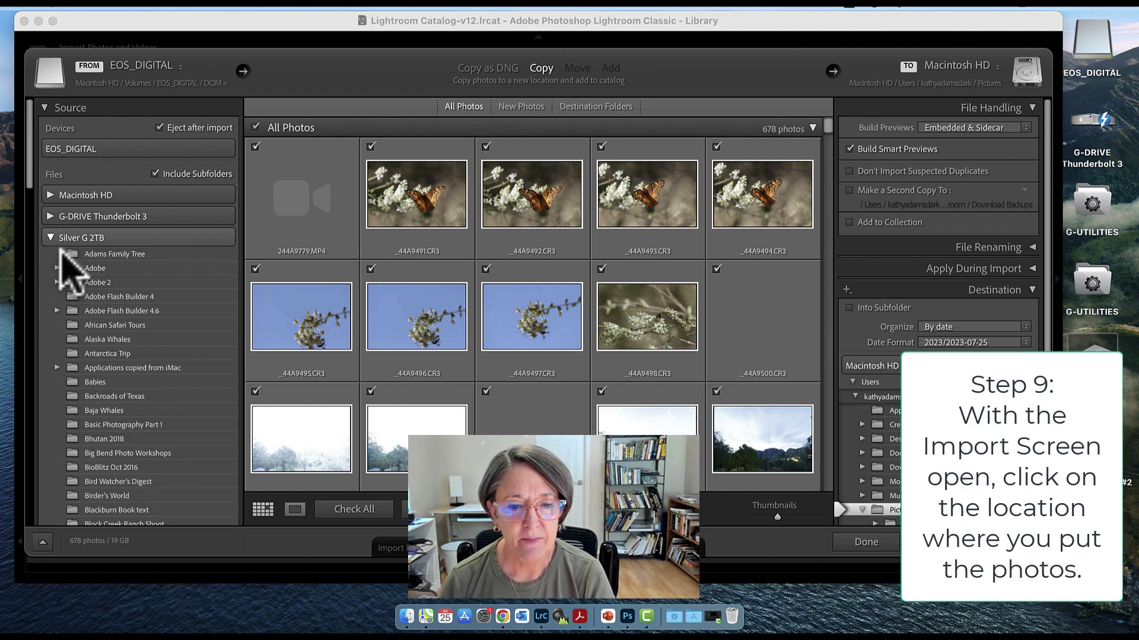
pyautogui.scroll(-5, 115, 393)
pyautogui.scroll(-15, 117, 384)
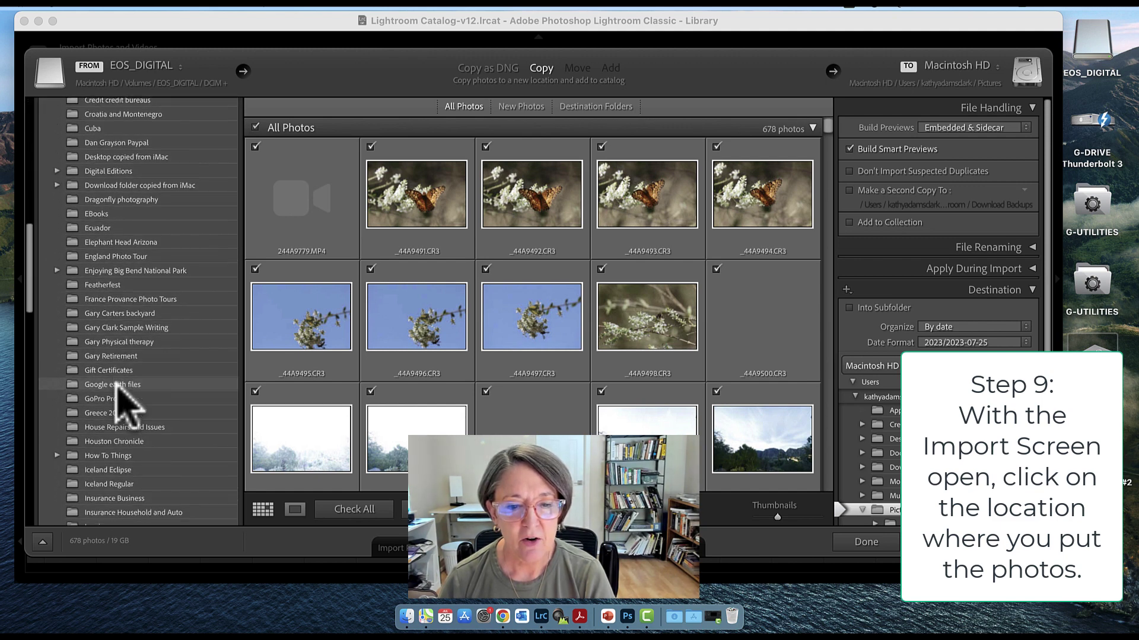
pyautogui.scroll(-4, 117, 385)
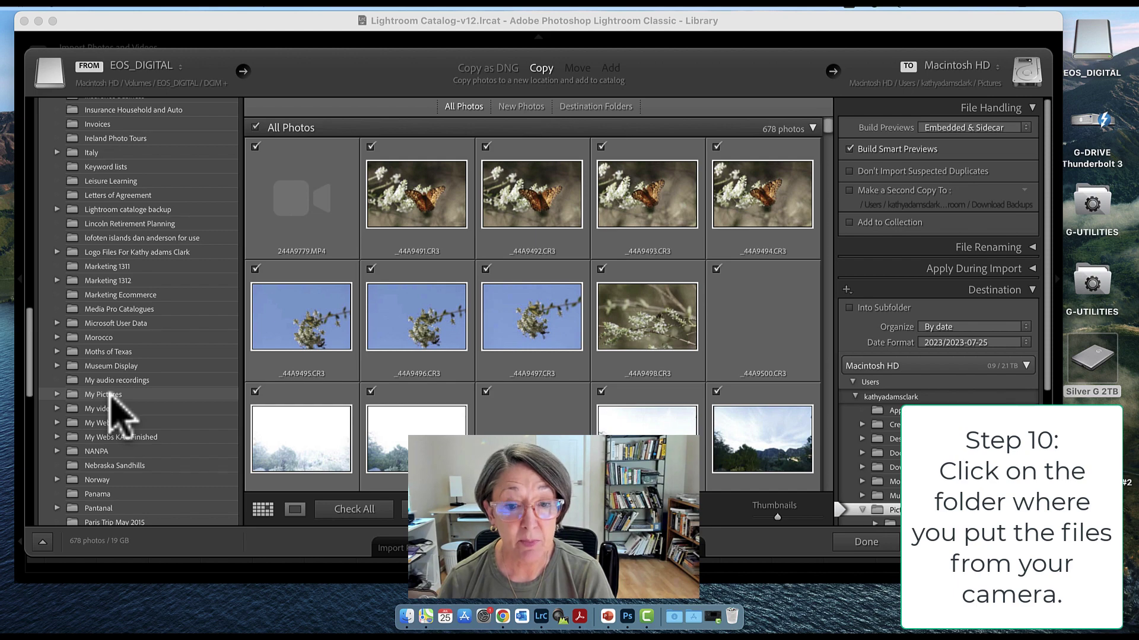
pyautogui.click(107, 394)
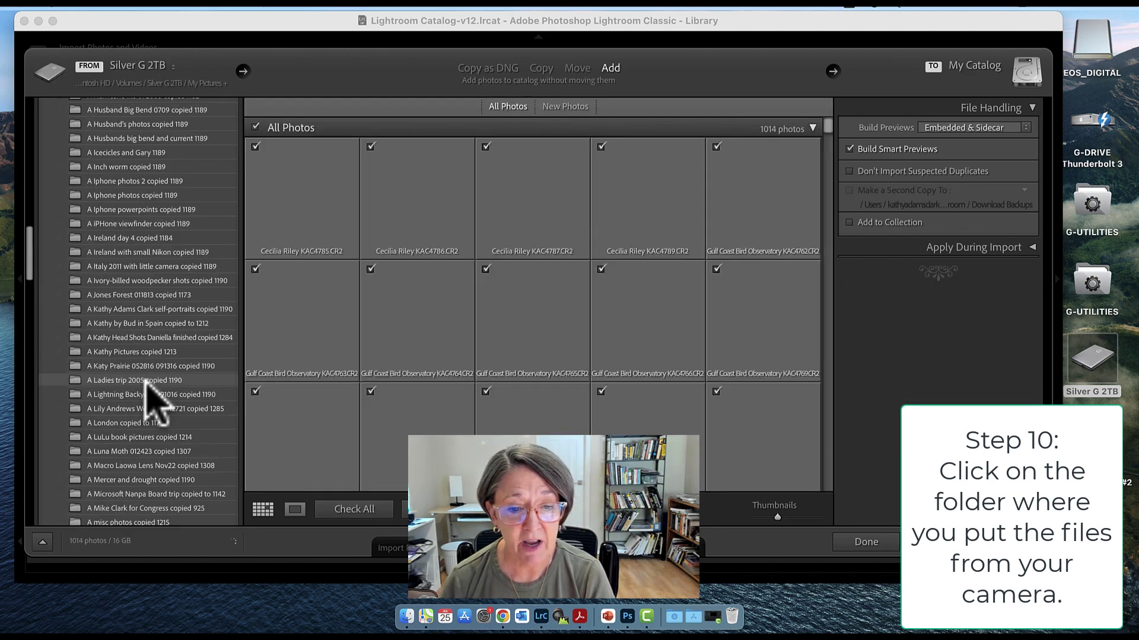
pyautogui.scroll(-15, 142, 380)
pyautogui.click(123, 358)
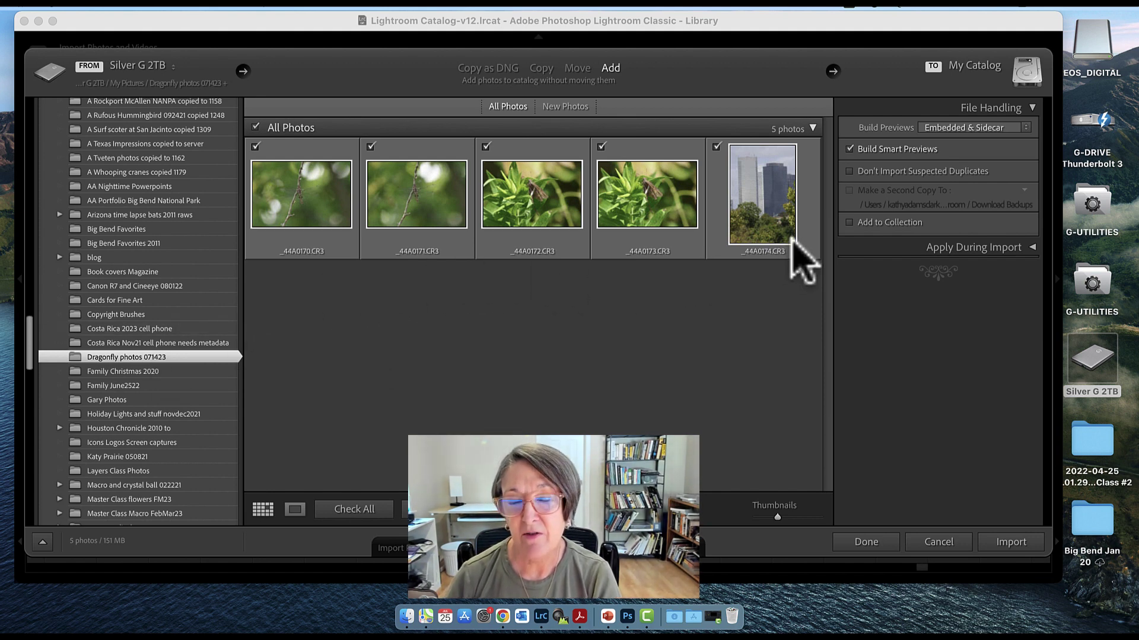
# Step: Import all five checked photos into the catalog without moving them, and dismiss the Smart Previews notice
pyautogui.moveTo(793, 241)
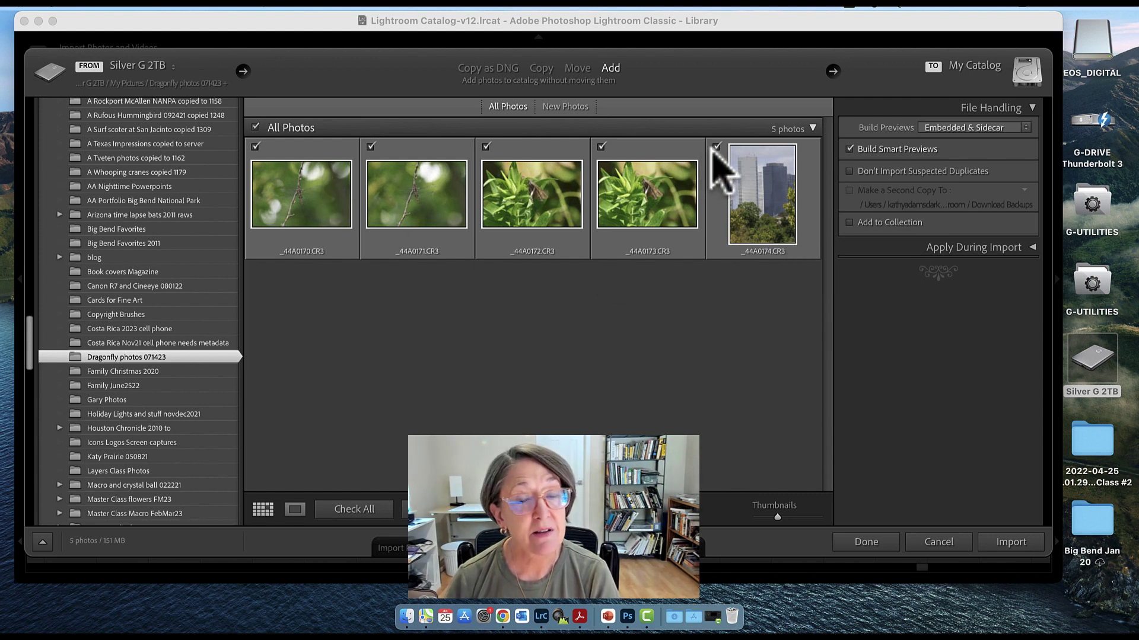
pyautogui.moveTo(714, 149)
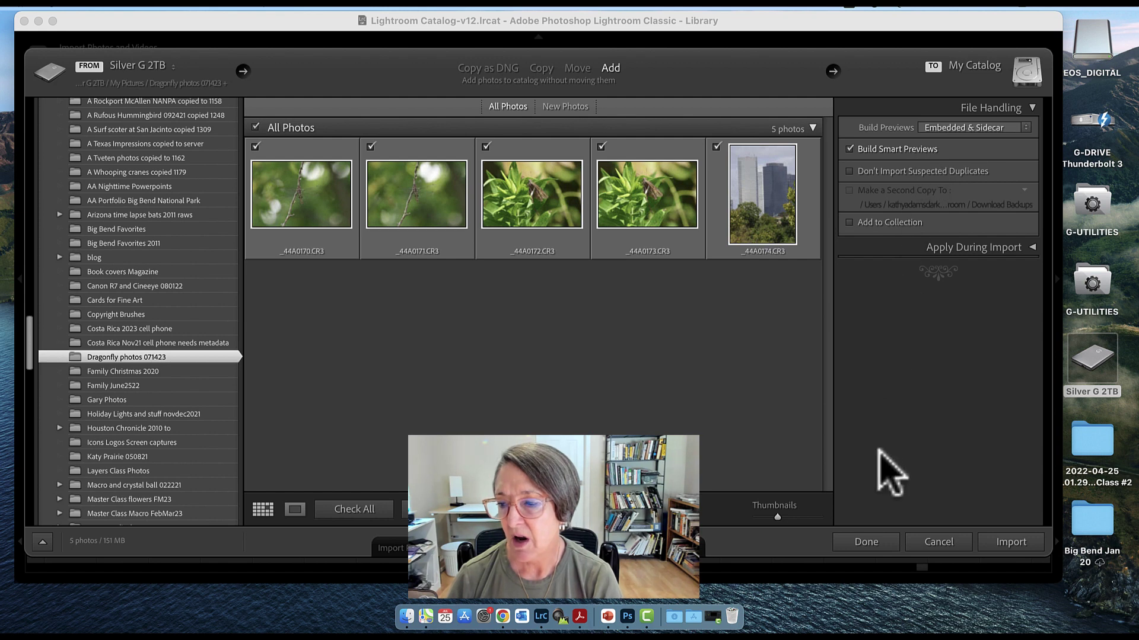
pyautogui.click(1002, 542)
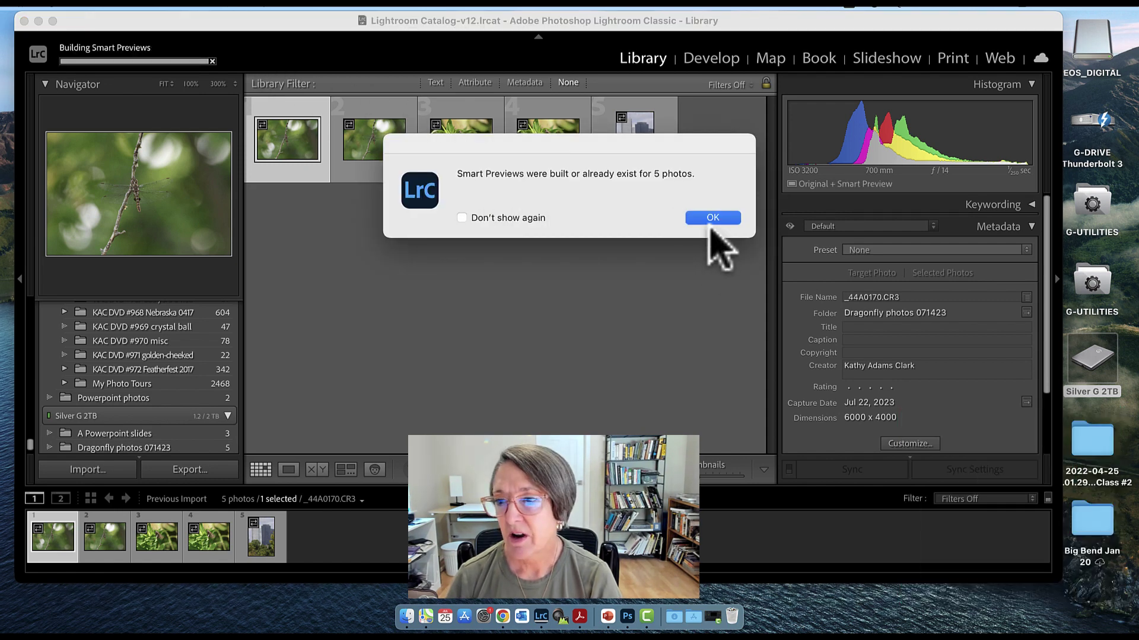
pyautogui.click(712, 219)
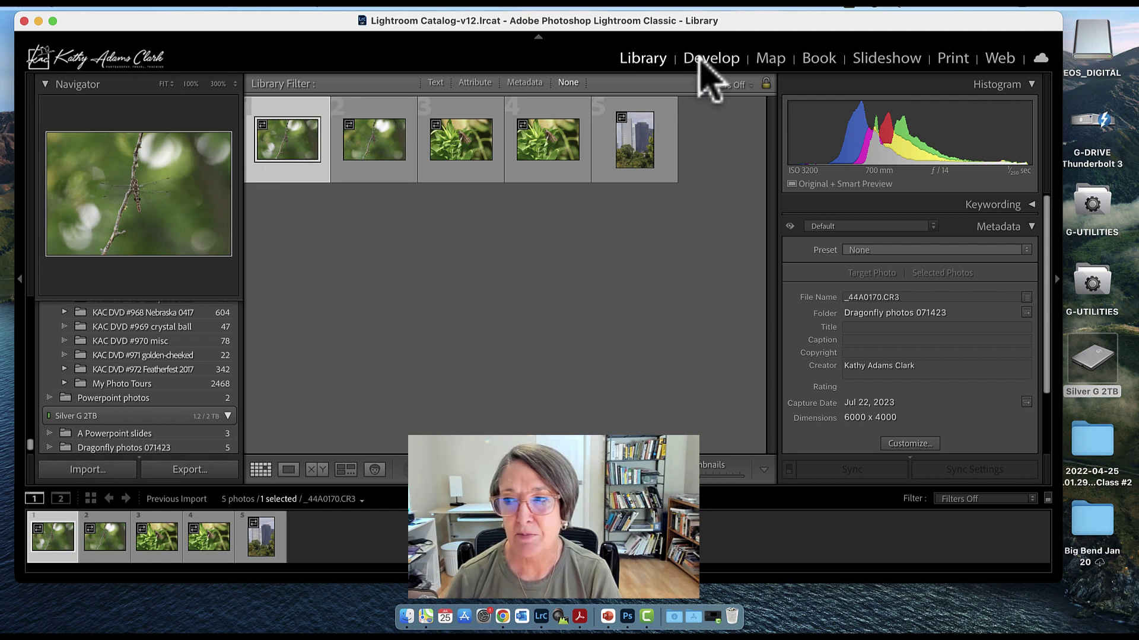
# Step: View the first imported photo in the Develop module and return to the Library
pyautogui.click(709, 60)
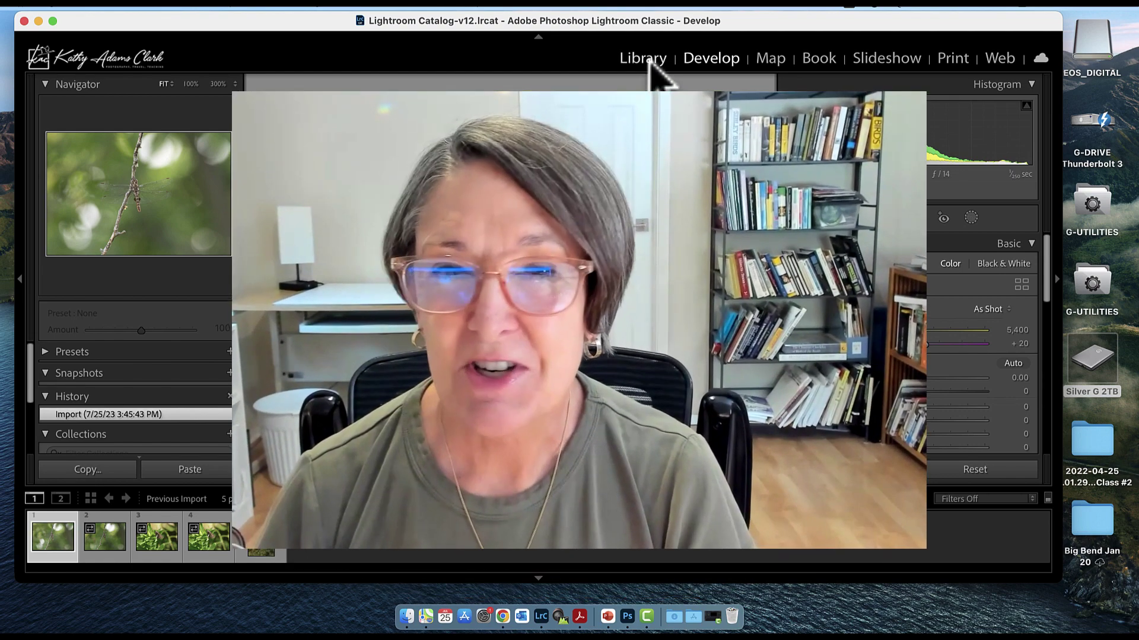
pyautogui.click(649, 60)
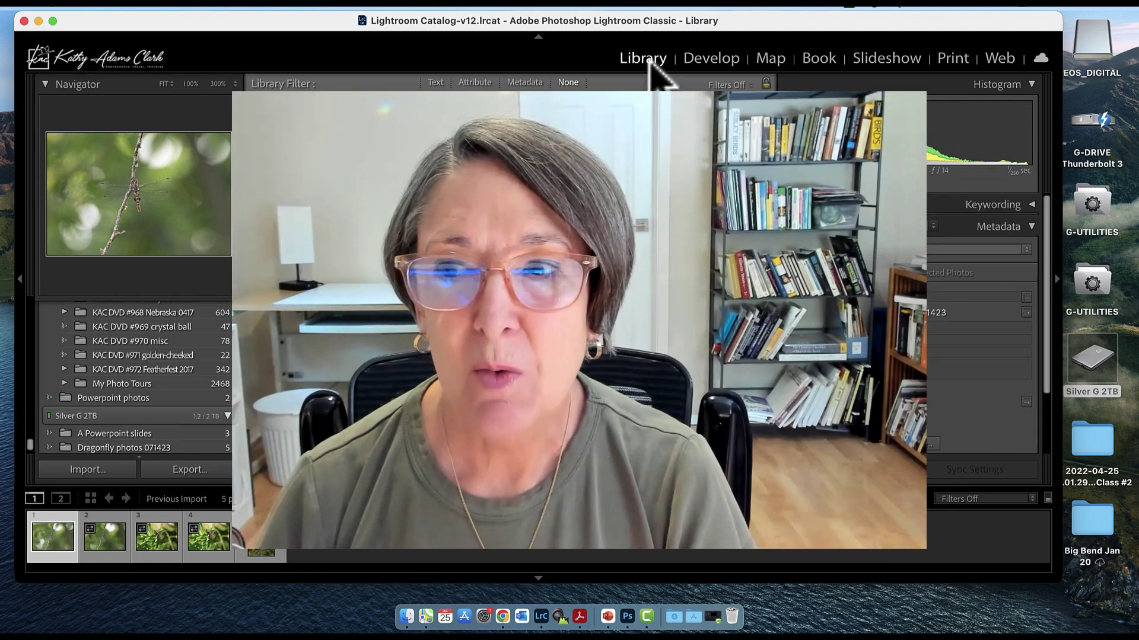